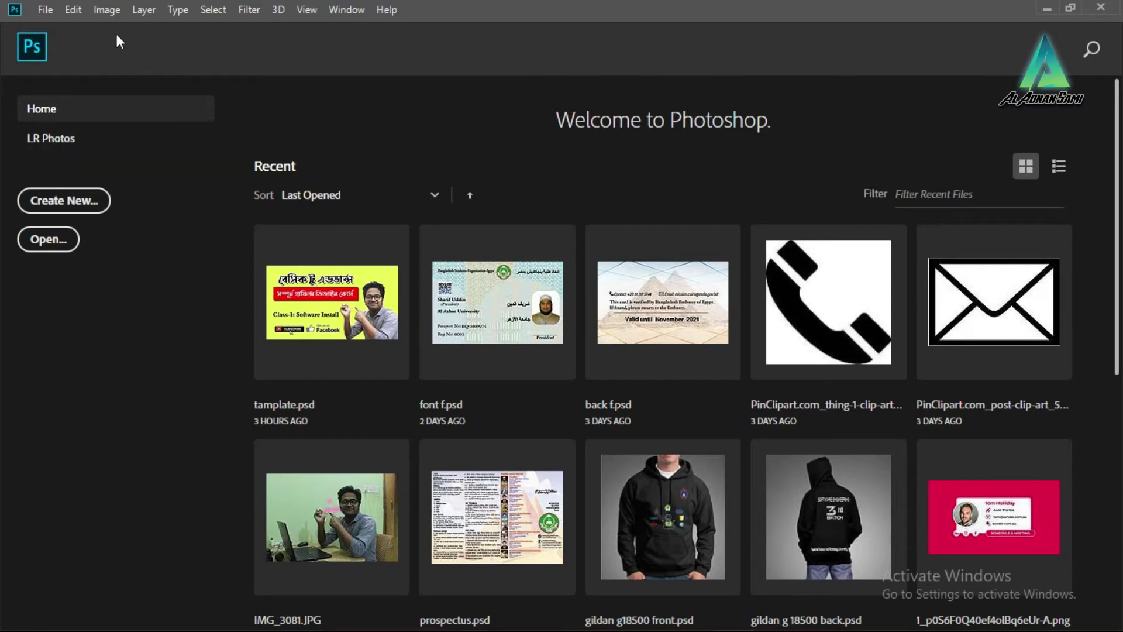
Start a new document and name it 2nd Class
{"action": "left_click", "coordinate": [36, 9]}
{"action": "left_click", "coordinate": [63, 24]}
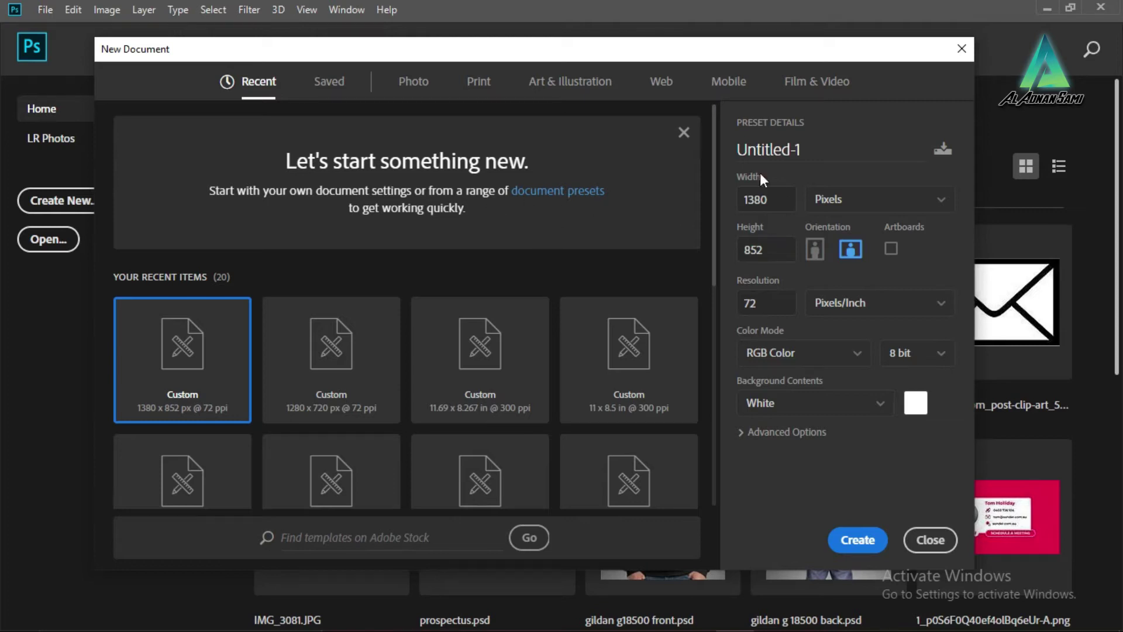
{"action": "left_click", "coordinate": [781, 150]}
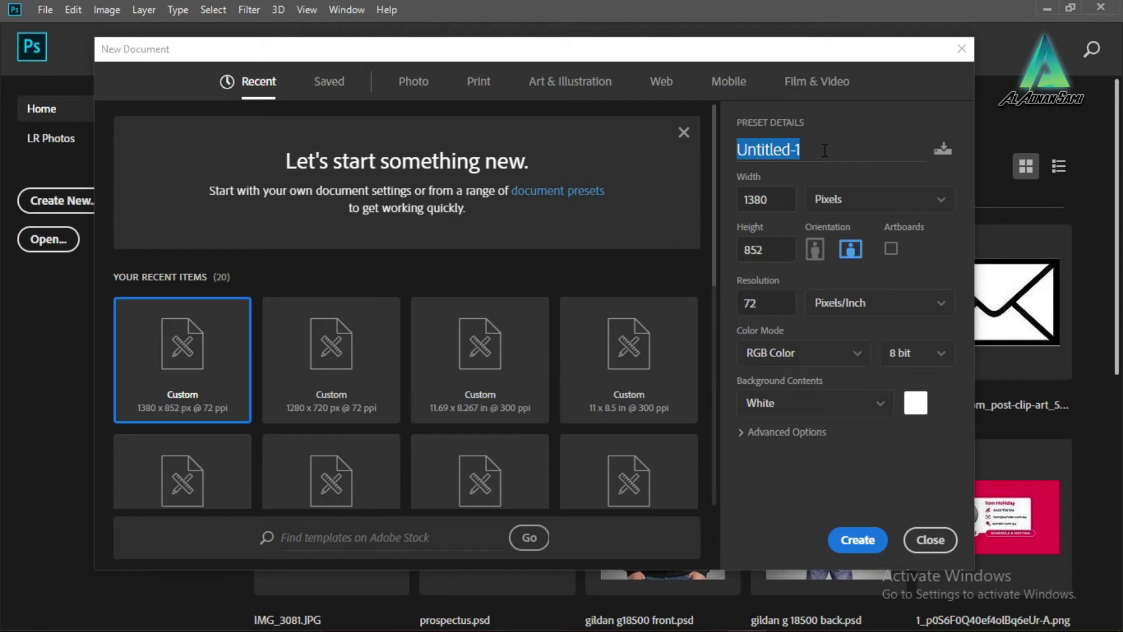
{"action": "key", "text": "BackSpace"}
{"action": "type", "text": "2nd Class"}
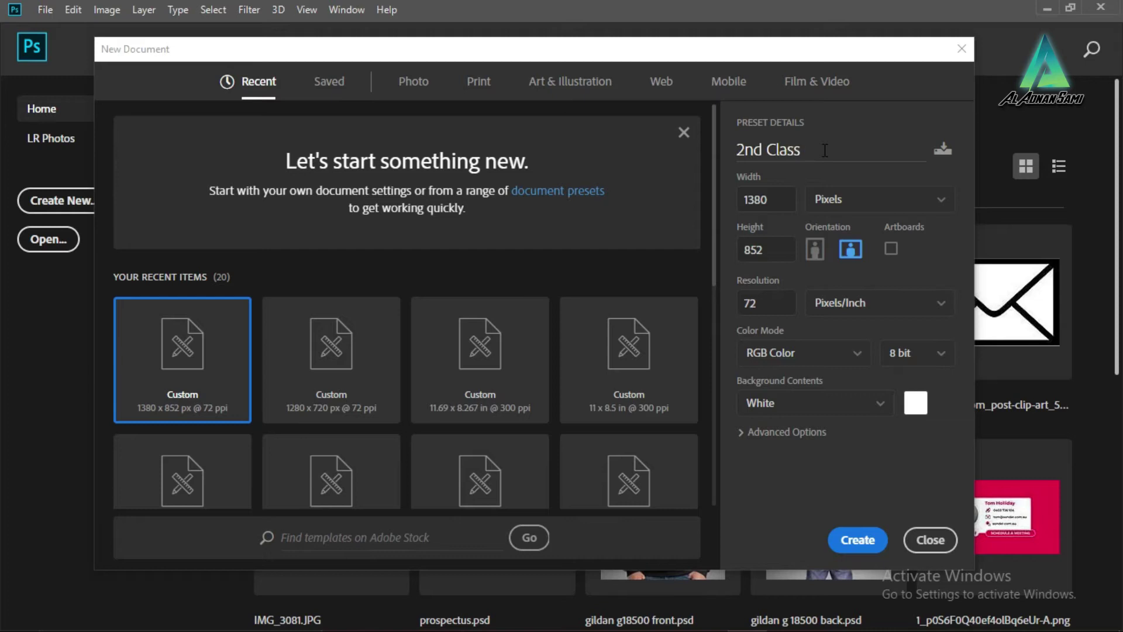
Examine the new document's unit, resolution, color mode and background contents options, keeping Pixels, RGB Color and White
{"action": "left_click_drag", "start_coordinate": [748, 51], "coordinate": [753, 38]}
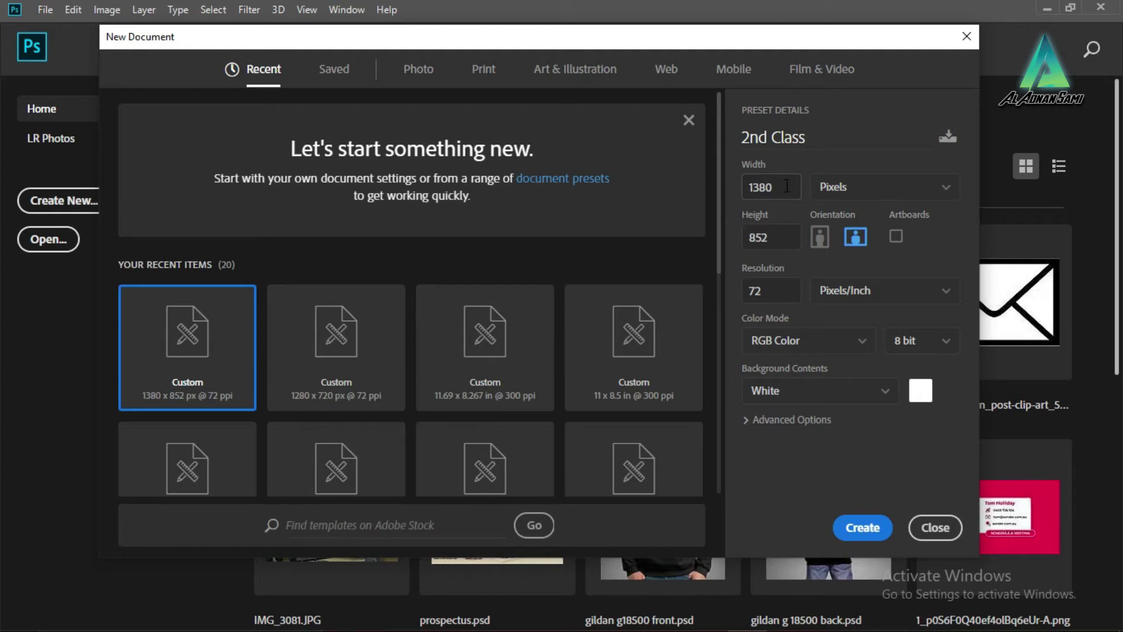
{"action": "left_click", "coordinate": [837, 197]}
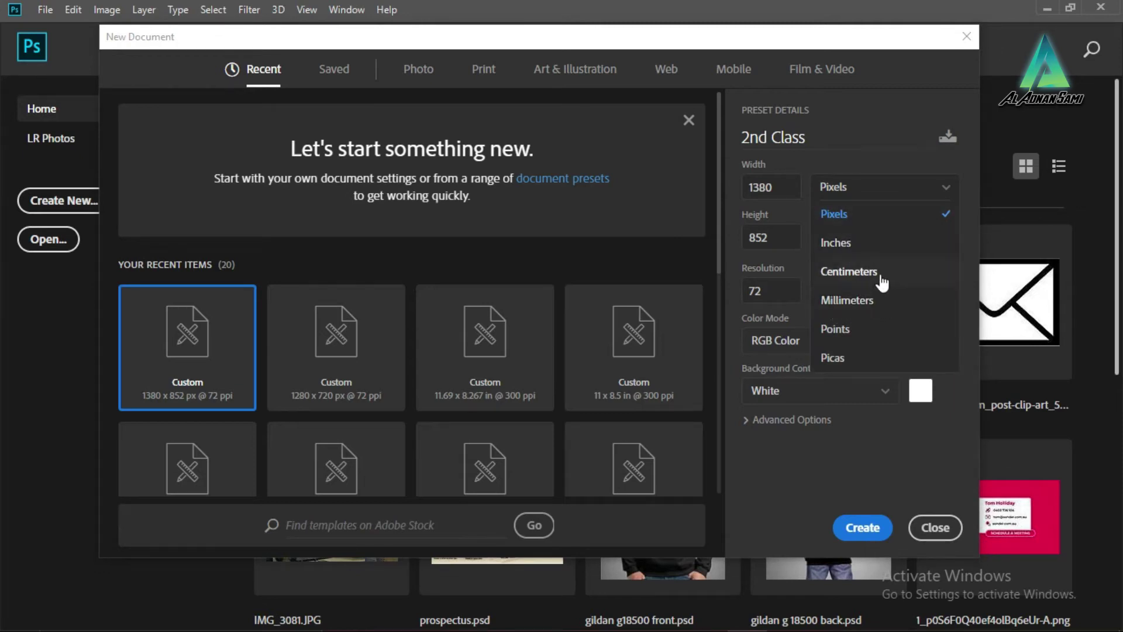
{"action": "left_click", "coordinate": [861, 194]}
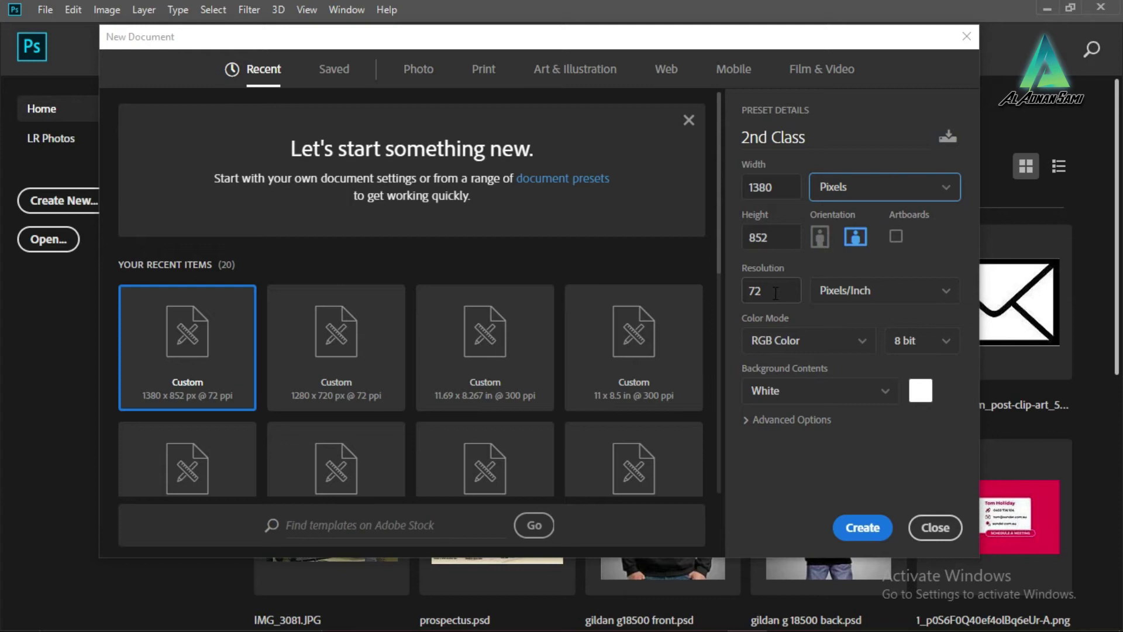
{"action": "left_click", "coordinate": [775, 294]}
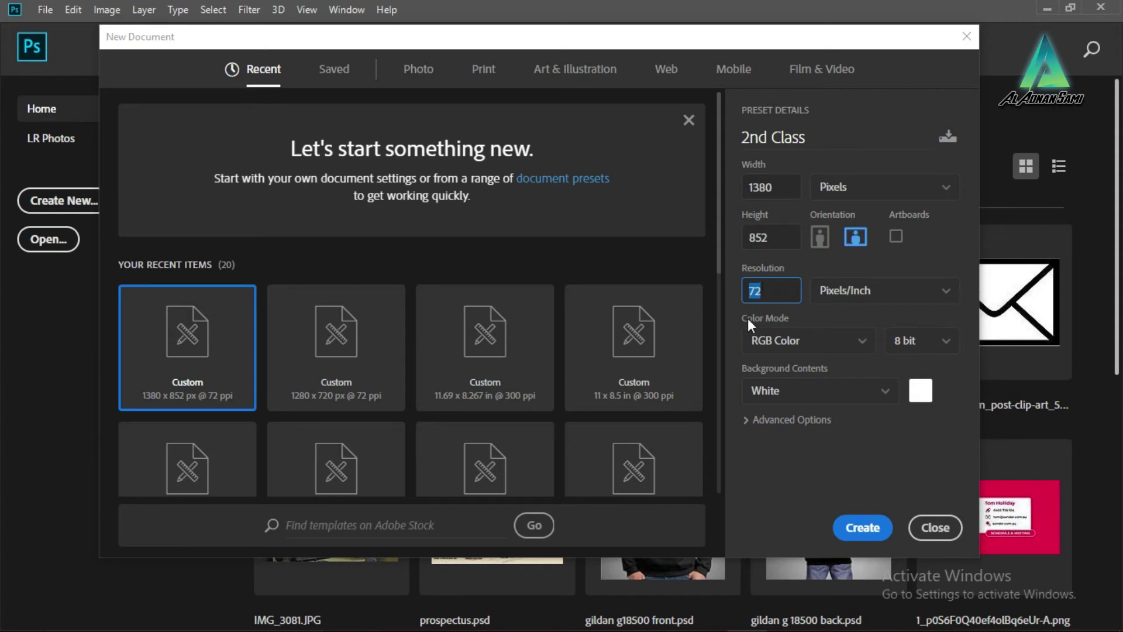
{"action": "left_click", "coordinate": [771, 345]}
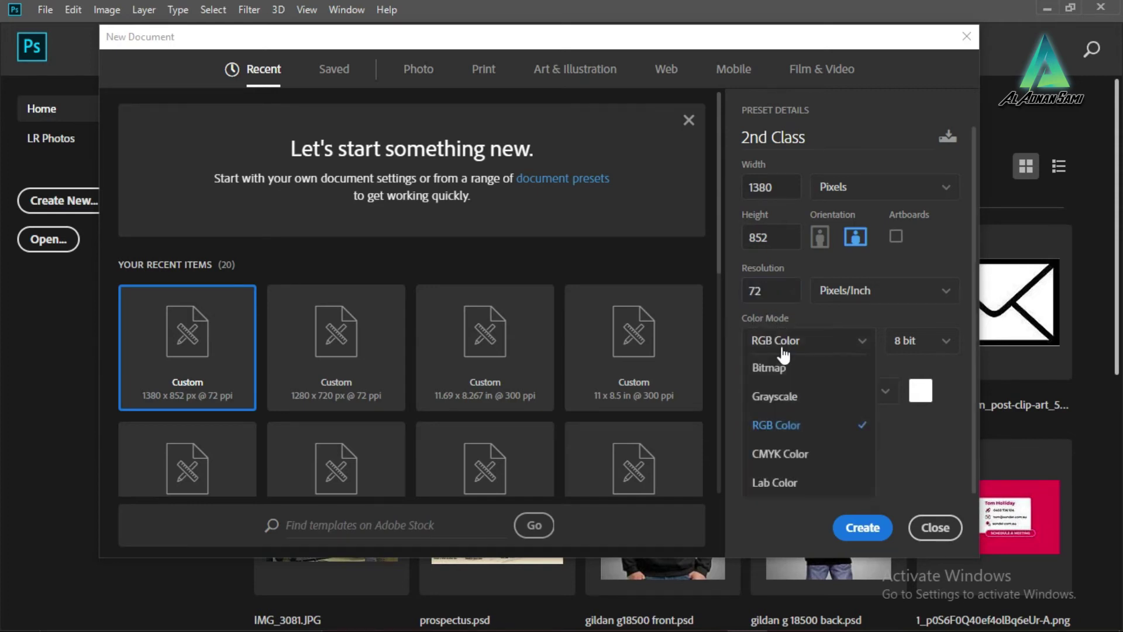
{"action": "left_click", "coordinate": [787, 428]}
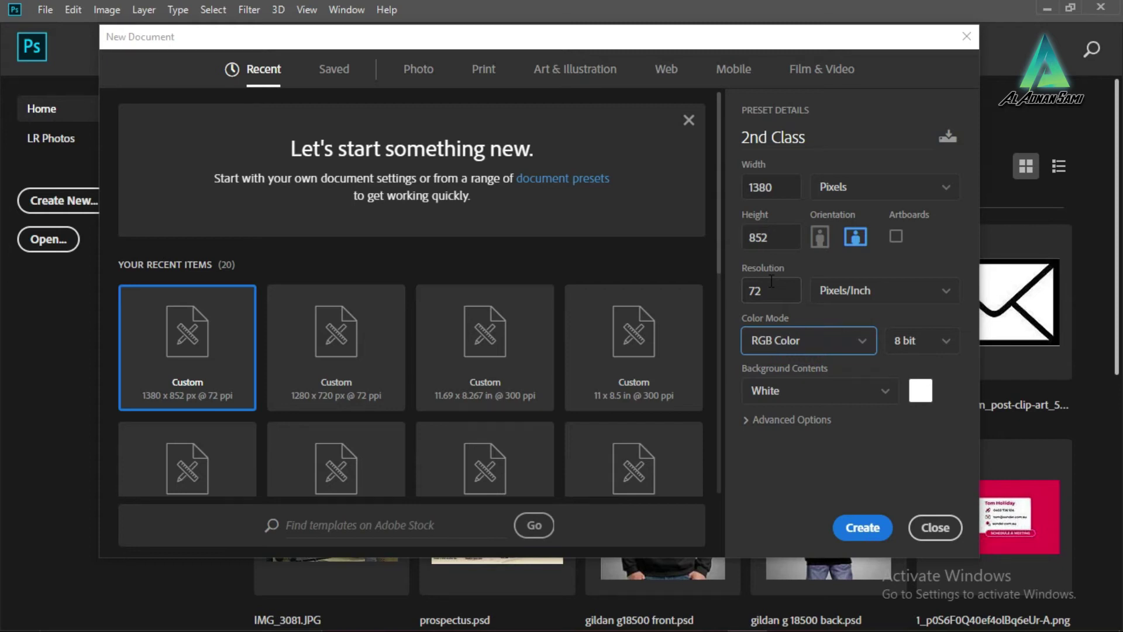
{"action": "left_click", "coordinate": [787, 293]}
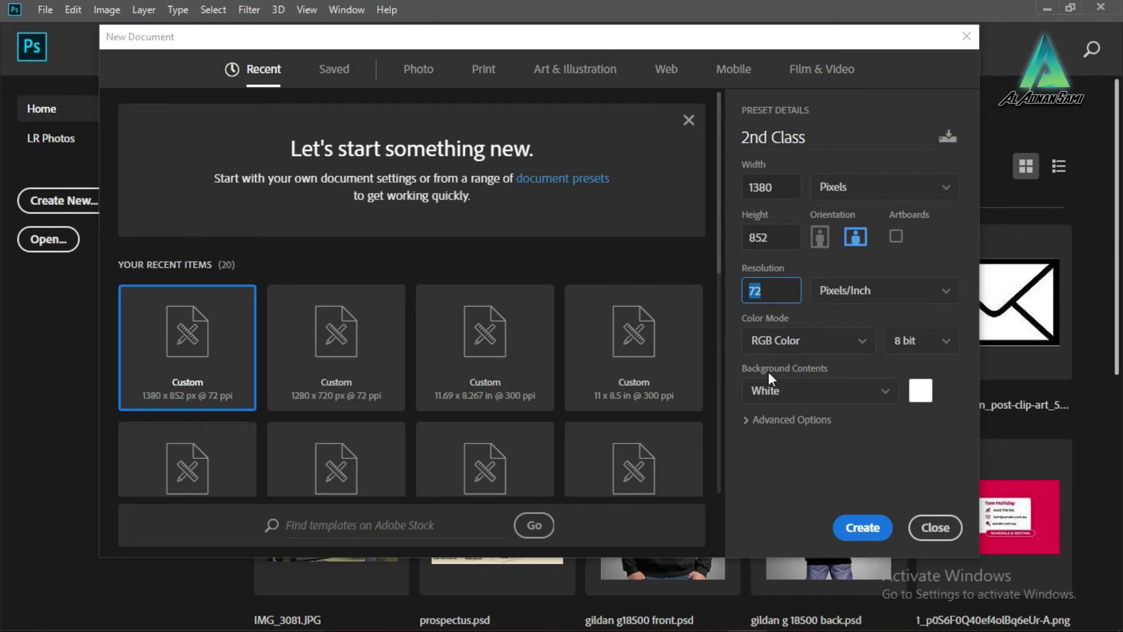
{"action": "left_click", "coordinate": [800, 389]}
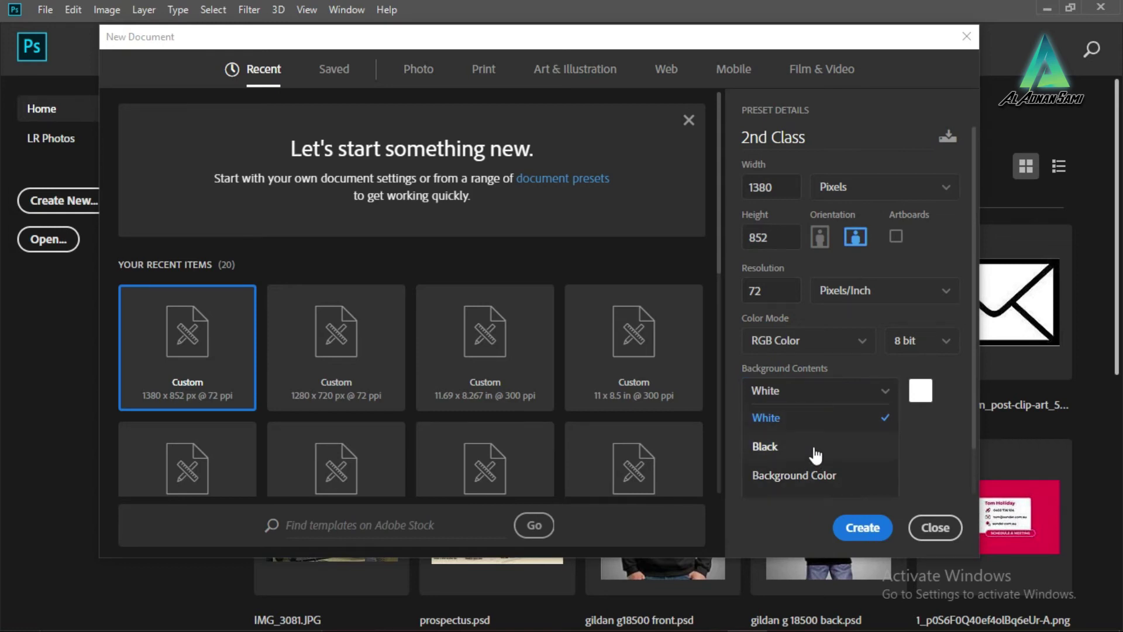
{"action": "left_click", "coordinate": [797, 419]}
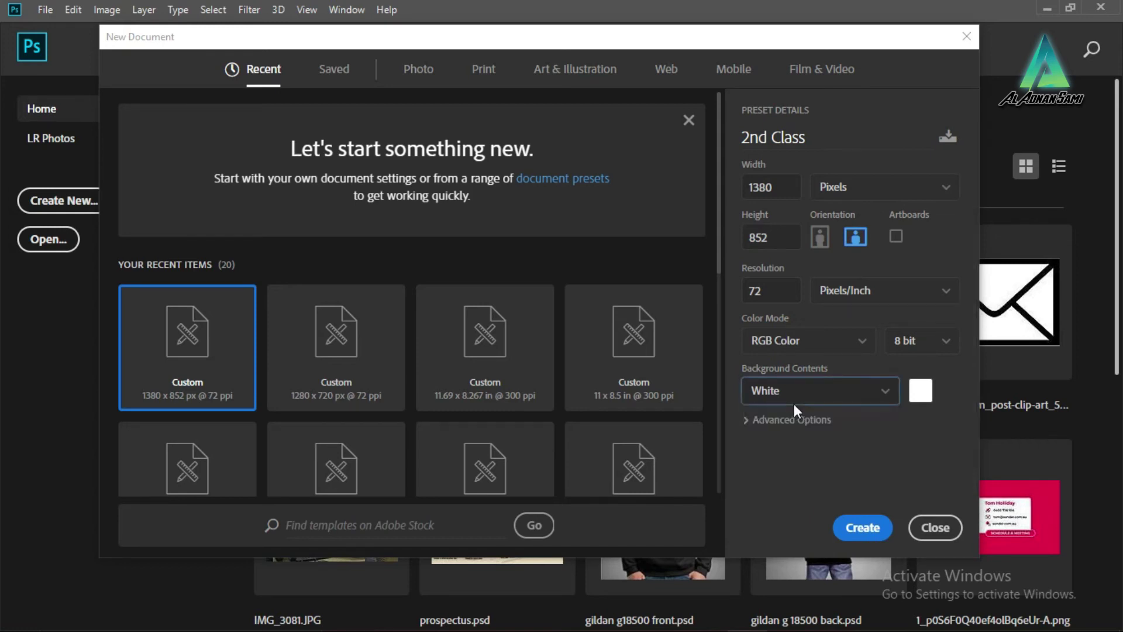
Set the new document's color depth to 32 bit
{"action": "left_click", "coordinate": [930, 345]}
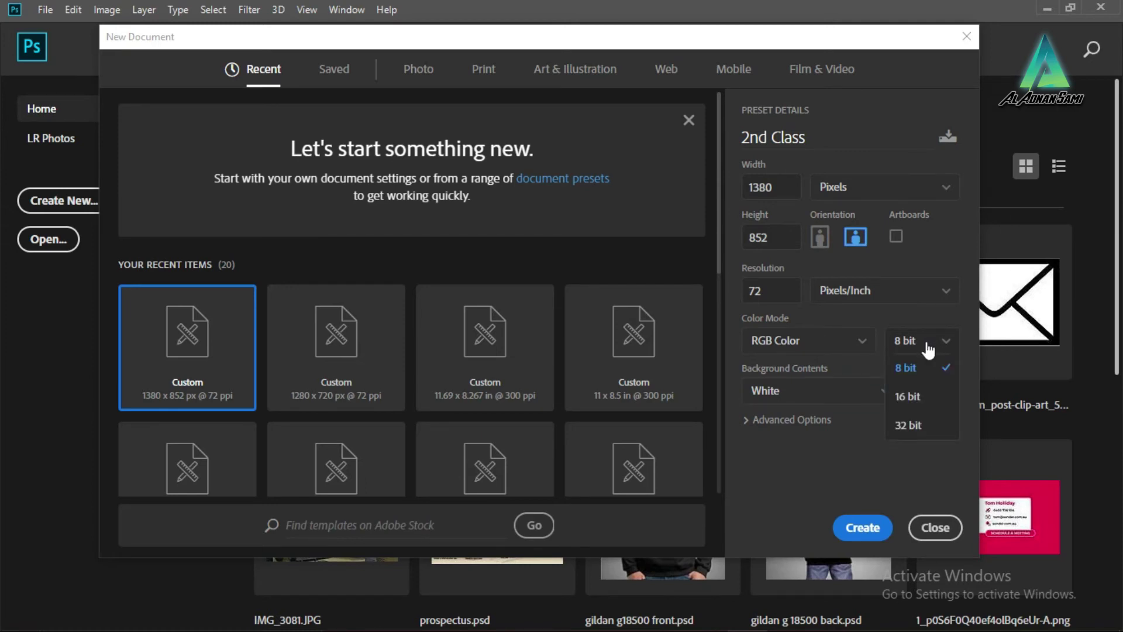
{"action": "left_click", "coordinate": [918, 424]}
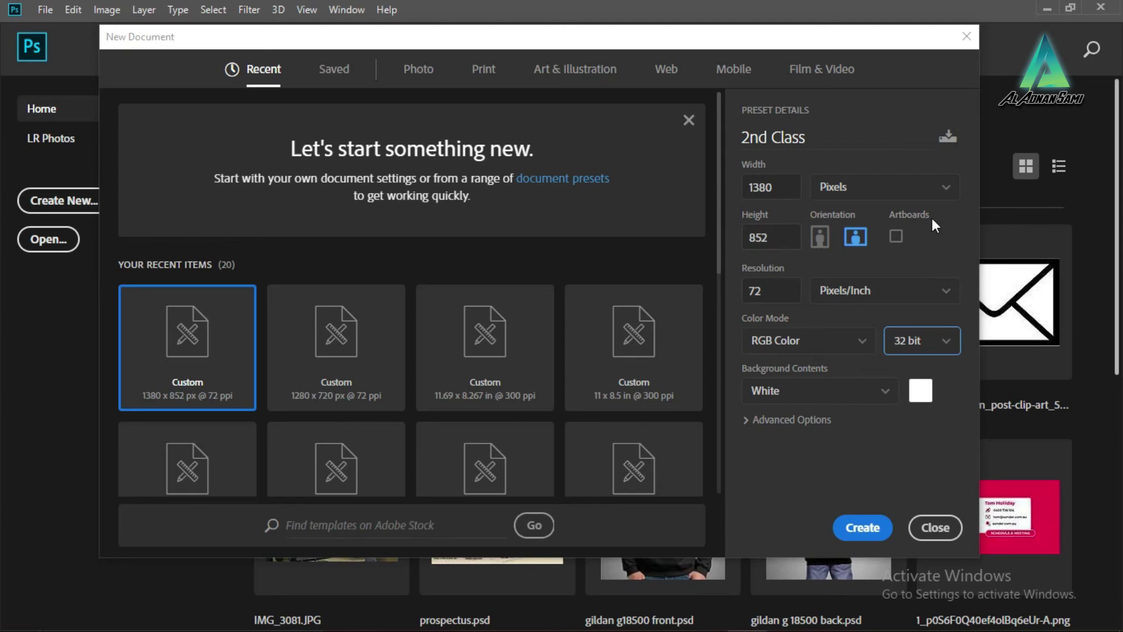
Browse the recent, saved, photo, print, art and illustration, and web document presets
{"action": "scroll", "coordinate": [292, 320], "scroll_direction": "down", "scroll_amount": 5}
{"action": "scroll", "coordinate": [292, 321], "scroll_direction": "up", "scroll_amount": 5}
{"action": "scroll", "coordinate": [368, 346], "scroll_direction": "down", "scroll_amount": 5}
{"action": "scroll", "coordinate": [369, 346], "scroll_direction": "up", "scroll_amount": 5}
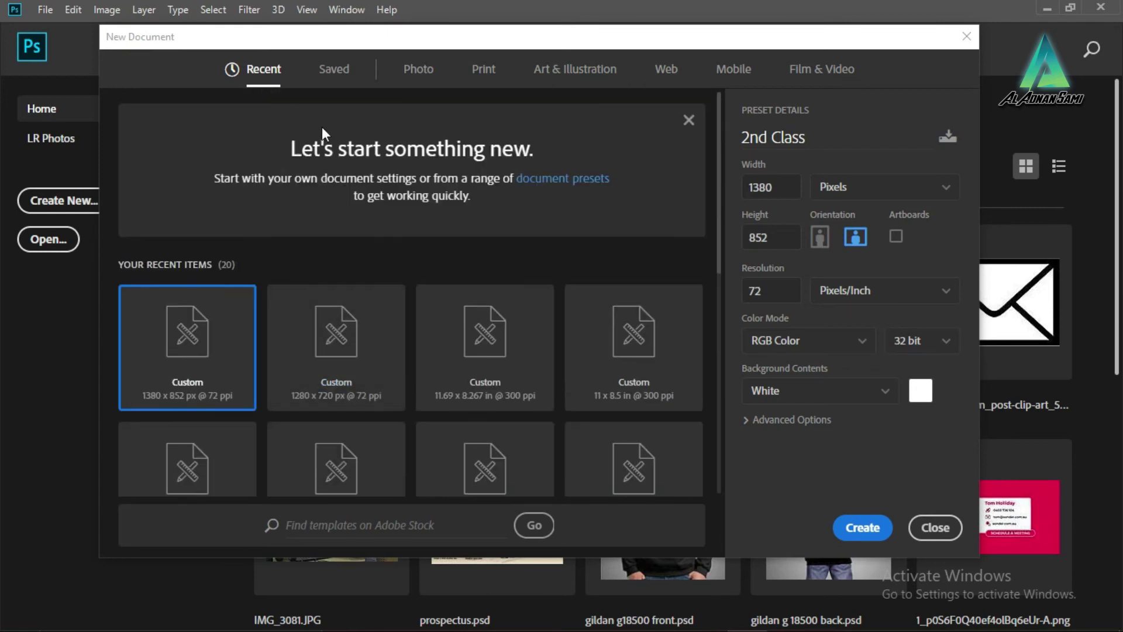
{"action": "left_click", "coordinate": [338, 74]}
{"action": "left_click", "coordinate": [419, 73]}
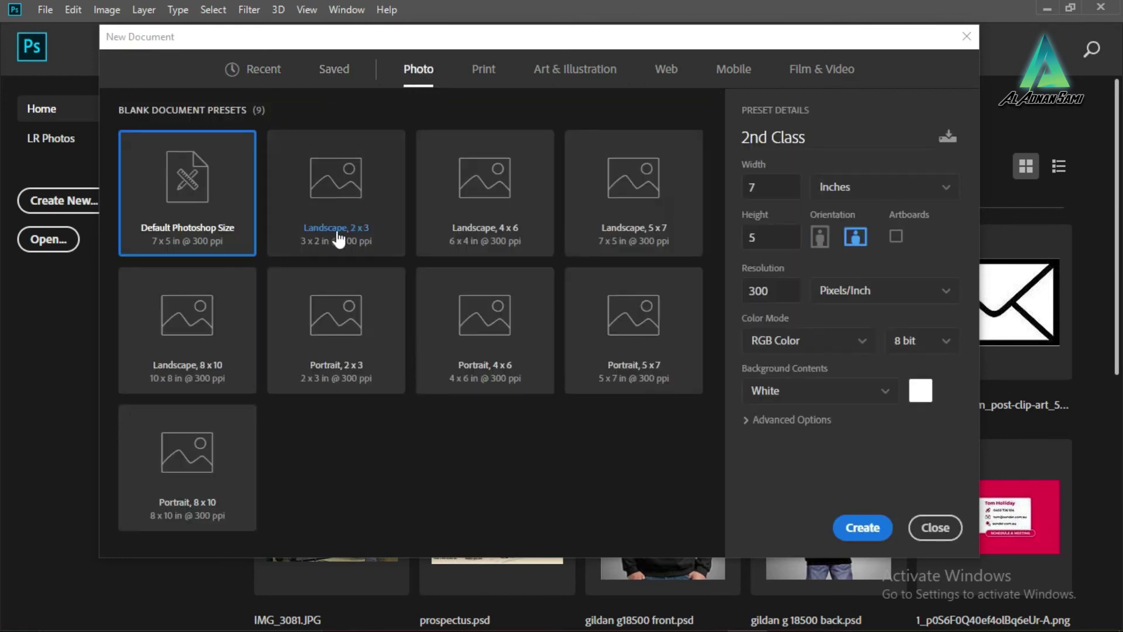
{"action": "left_click", "coordinate": [481, 70]}
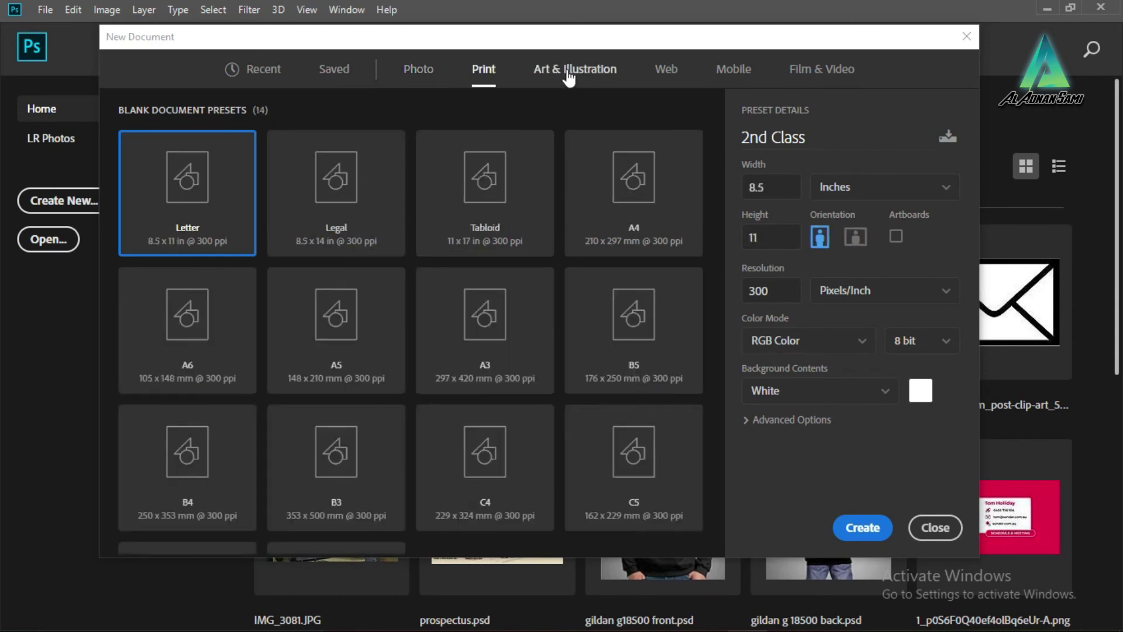
{"action": "left_click", "coordinate": [569, 69]}
{"action": "left_click", "coordinate": [665, 70]}
{"action": "left_click", "coordinate": [334, 70]}
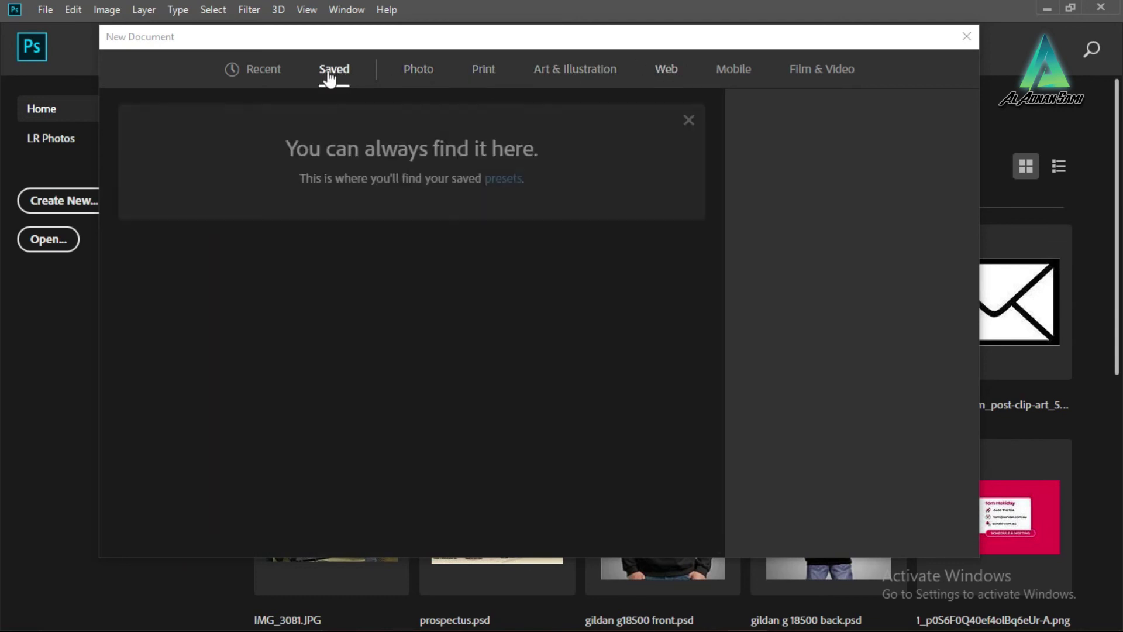
Create the document from the recent custom 1380 x 852 px preset at 72 ppi and collapse the Character panel
{"action": "left_click", "coordinate": [262, 73]}
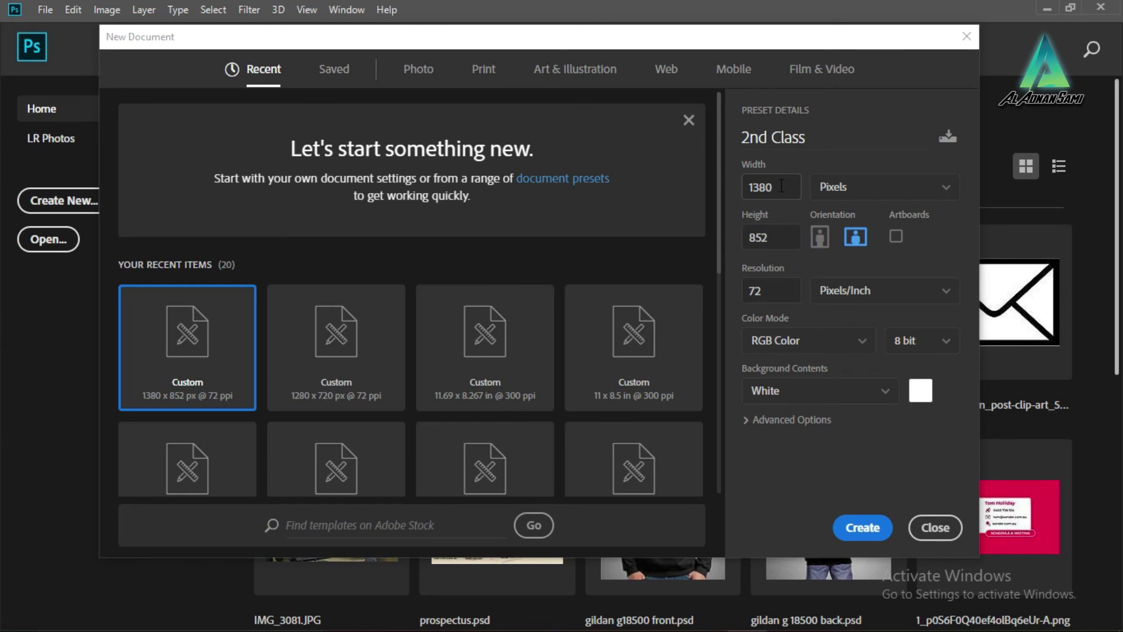
{"action": "left_click", "coordinate": [863, 528]}
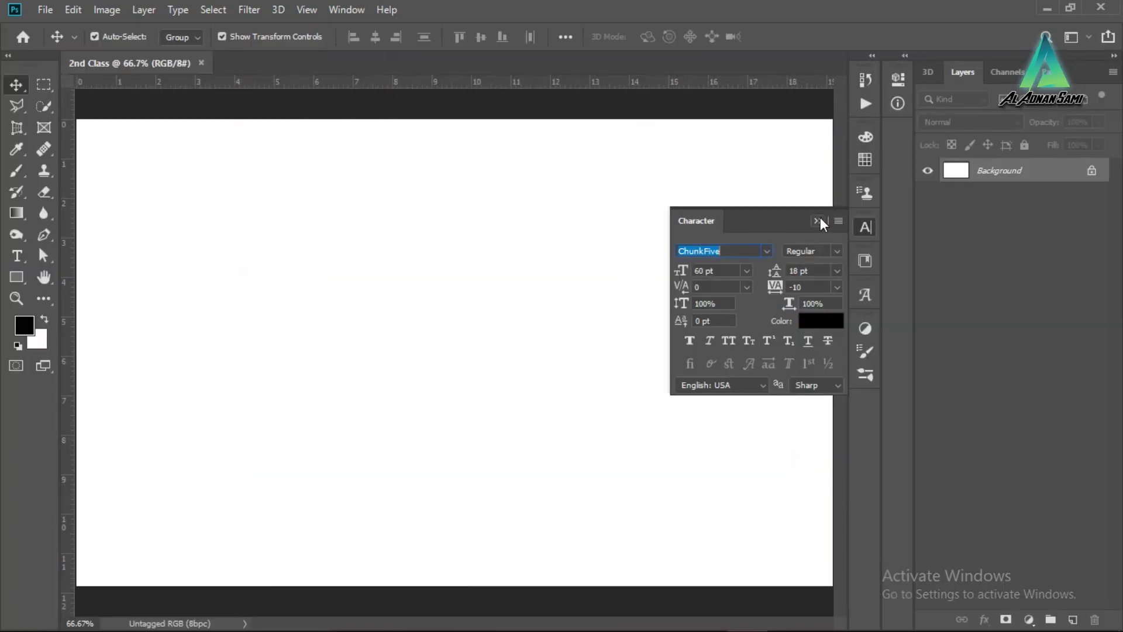
{"action": "left_click", "coordinate": [818, 220]}
{"action": "scroll", "coordinate": [553, 289], "scroll_direction": "down", "scroll_amount": 1}
{"action": "scroll", "coordinate": [475, 270], "scroll_direction": "up", "scroll_amount": 1}
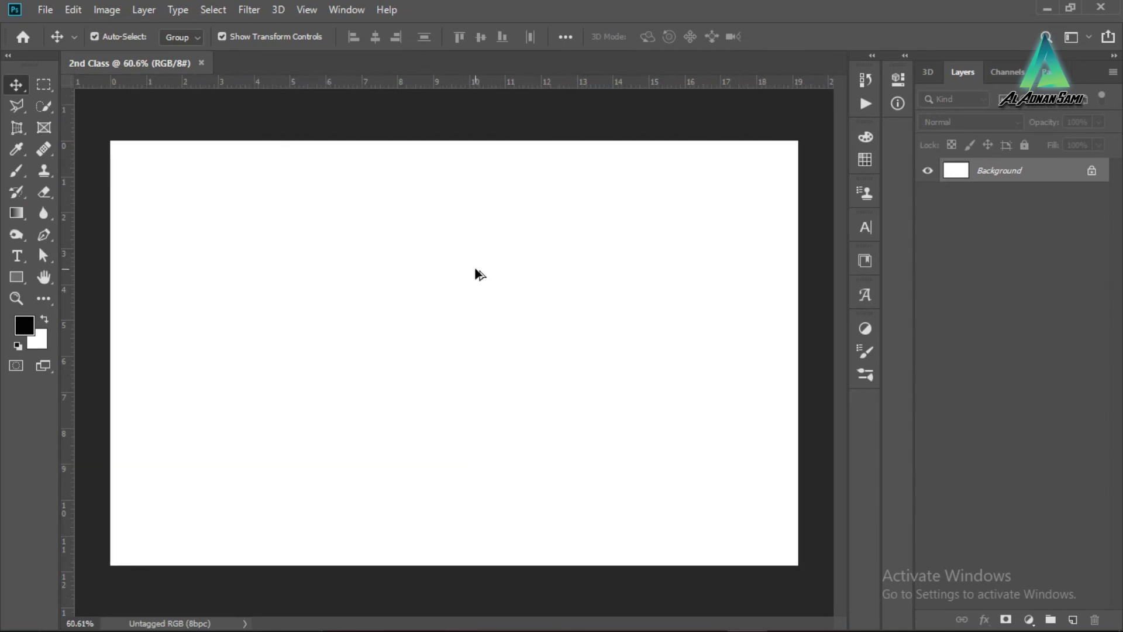